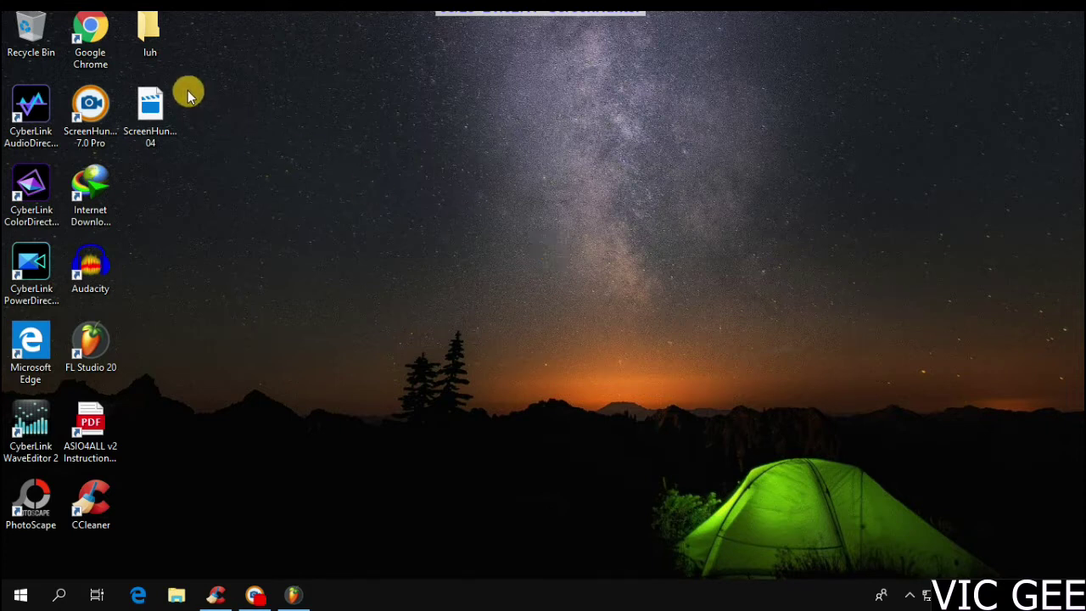
Step: Open Google Chrome and search for "myipaddress" to check the current public IP address
right_click(110, 41)
left_click(207, 55)
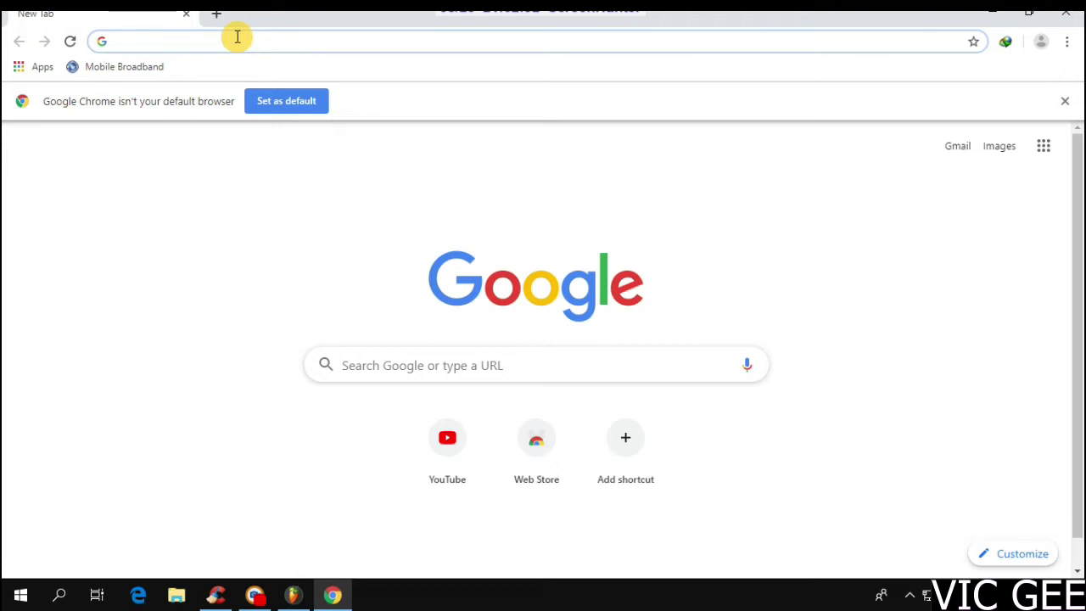
type("m")
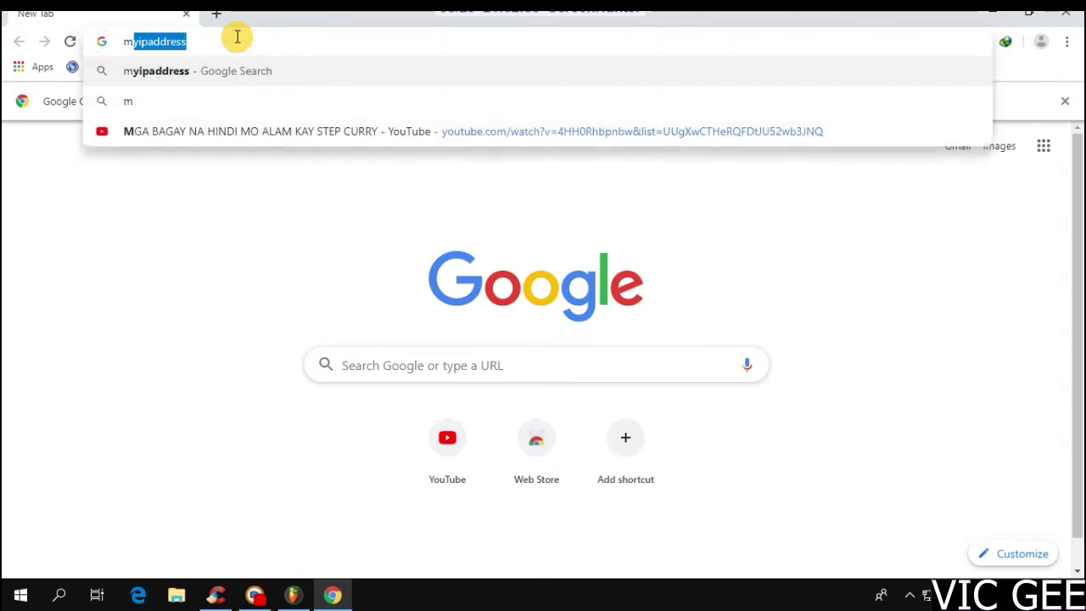
key("Right")
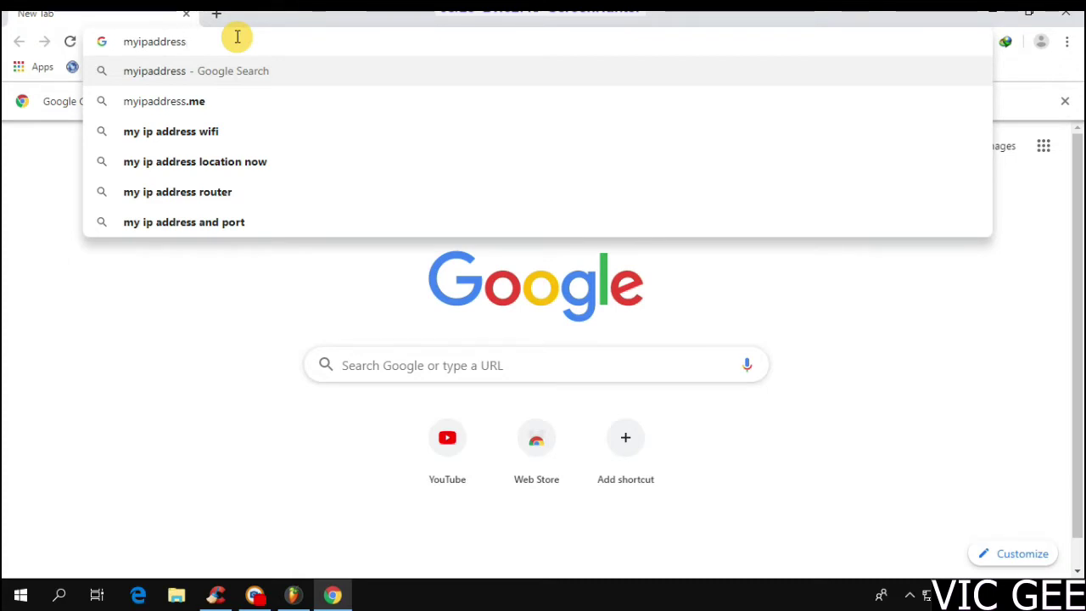
key("Return")
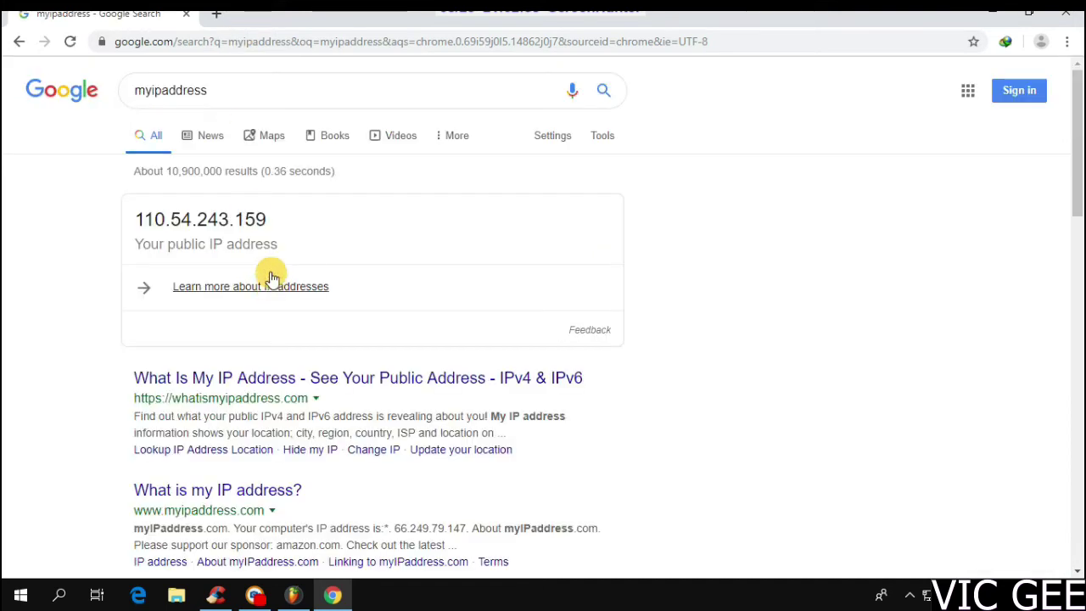
left_click_drag(280, 224, 127, 222)
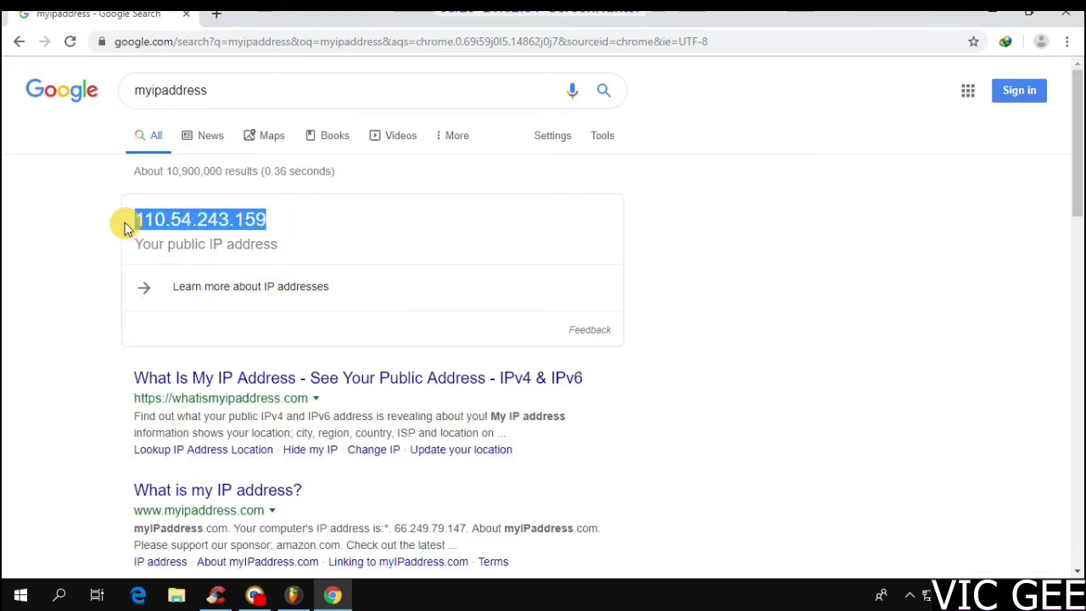
left_click(282, 220)
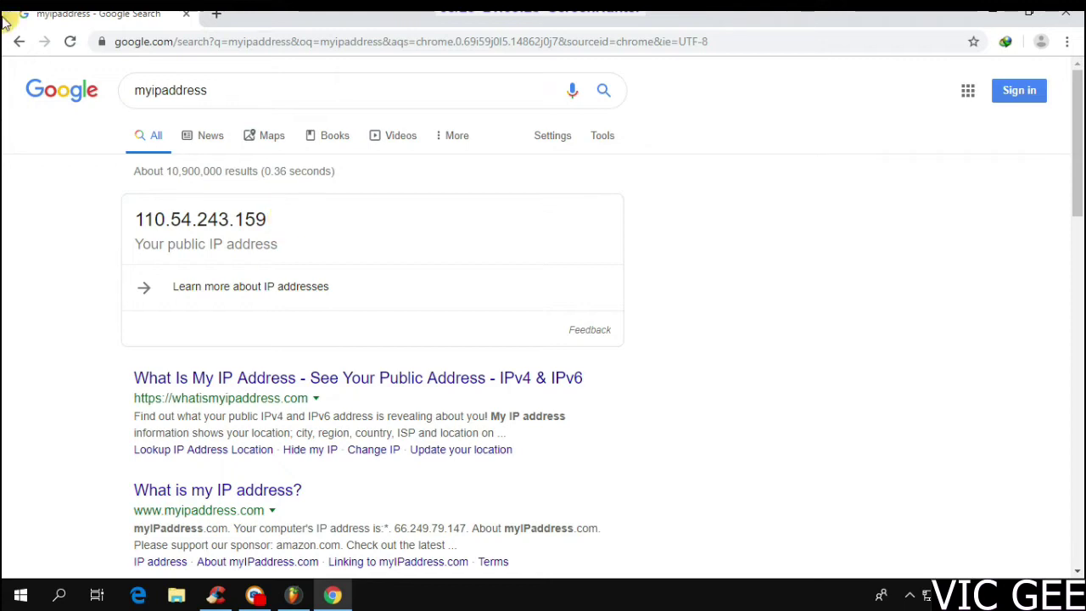
Step: Open the router's admin page at 192.168.254.254
left_click(211, 39)
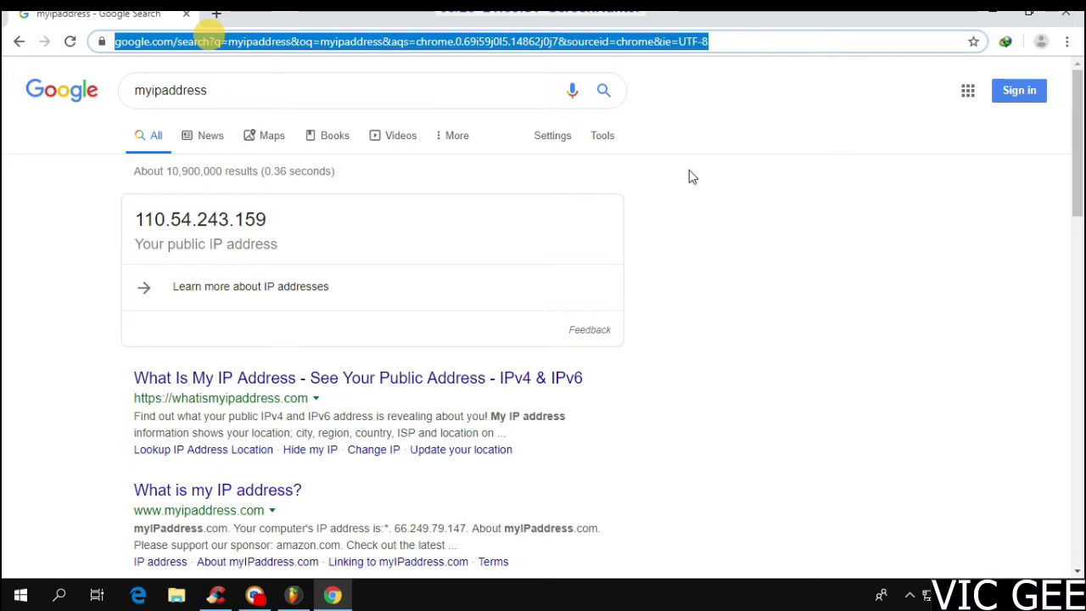
type("19")
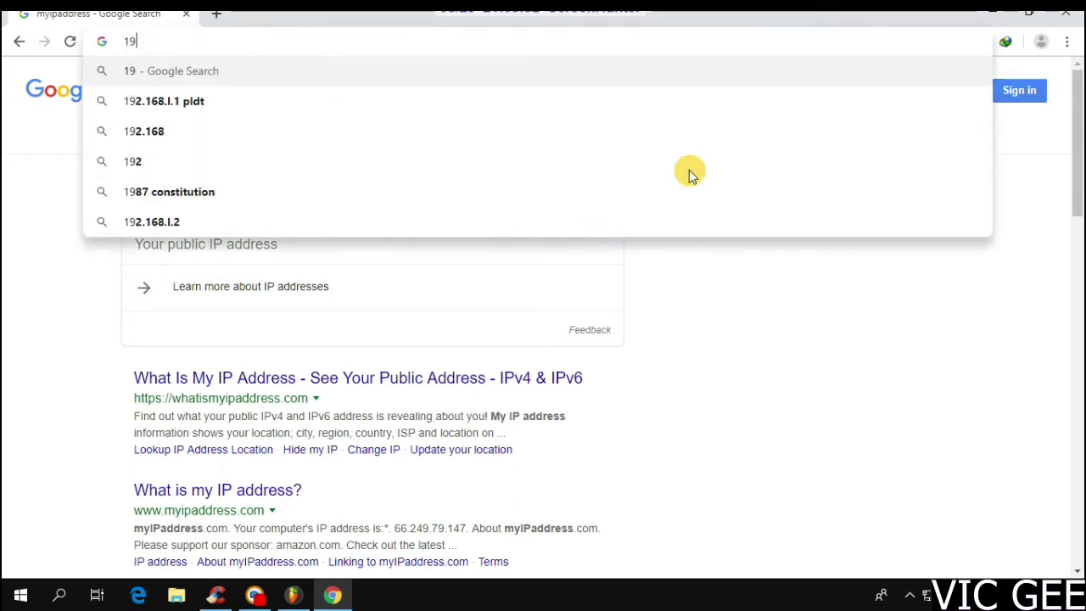
type("2")
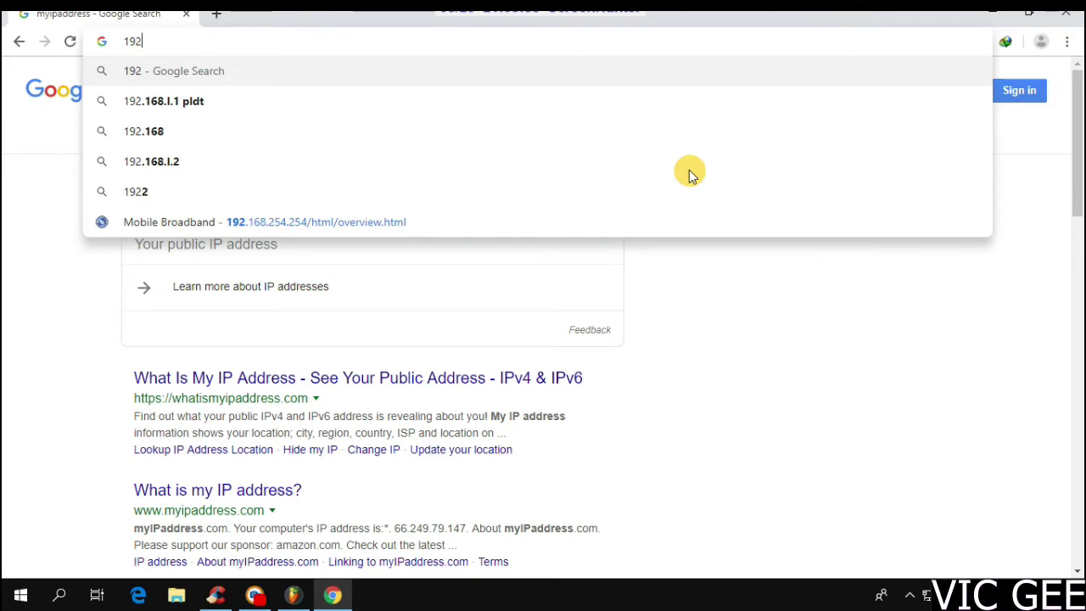
key("Down")
key("Down")
key("Down")
key("Up")
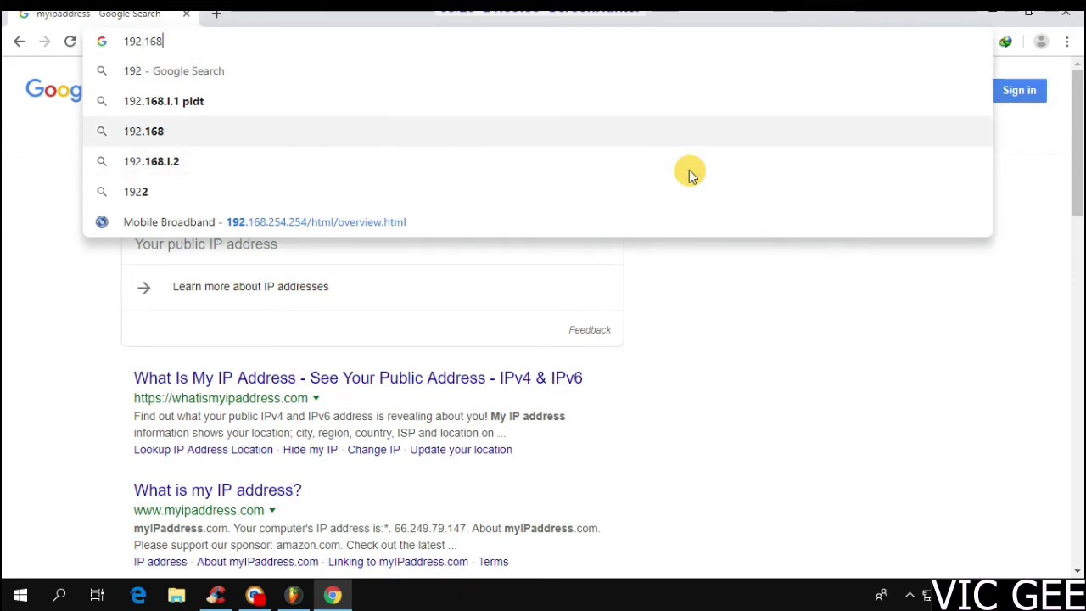
type(".")
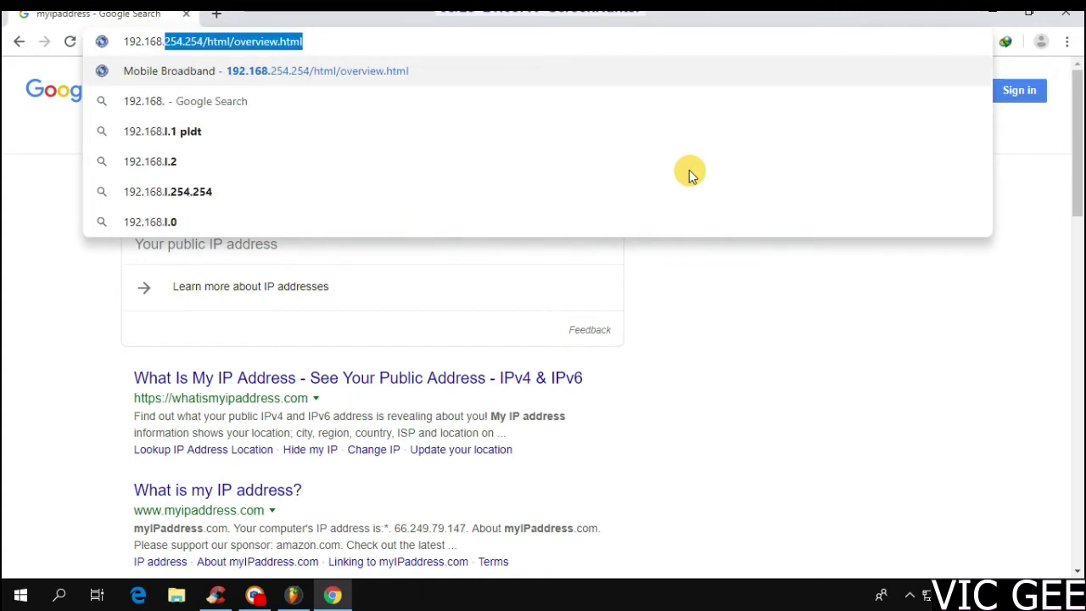
type("254.254/html/overvie")
key("BackSpace")
key("BackSpace")
key("BackSpace")
key("BackSpace")
key("BackSpace")
key("BackSpace")
key("BackSpace")
key("BackSpace")
key("BackSpace")
key("BackSpace")
key("BackSpace")
key("BackSpace")
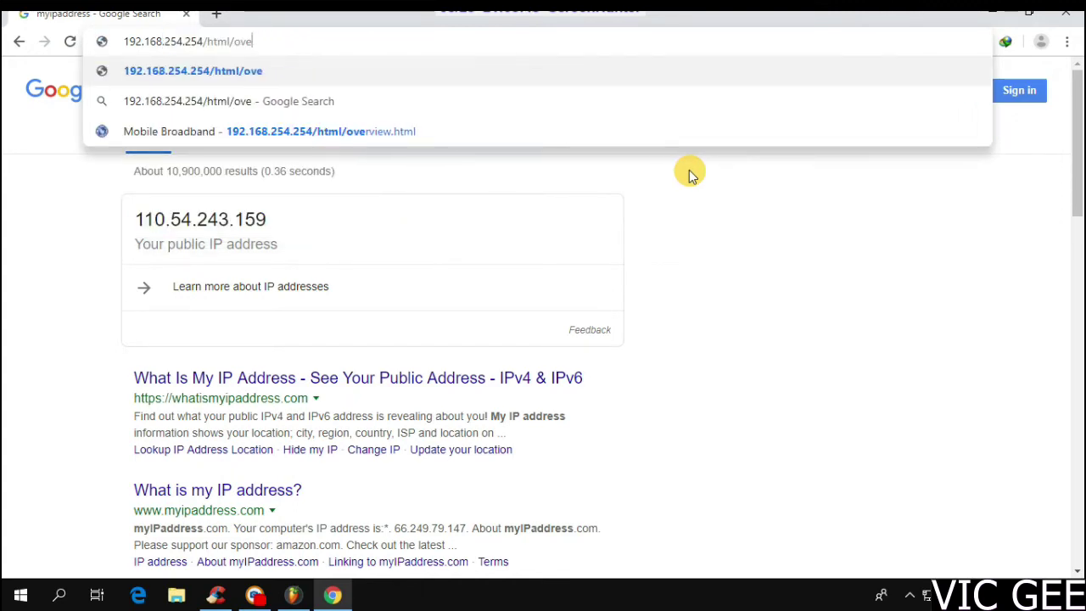
key("BackSpace")
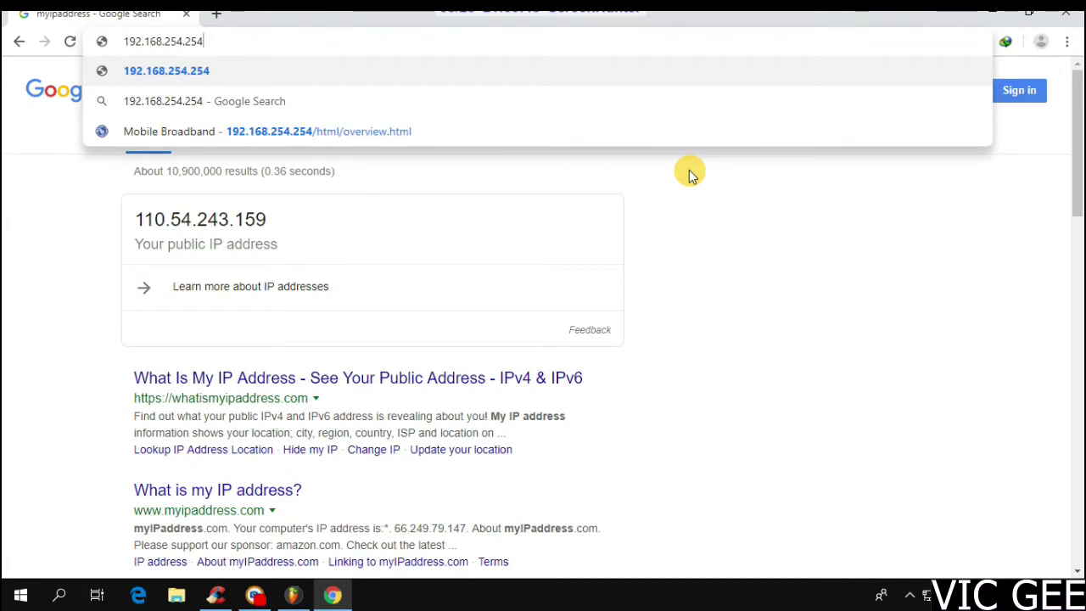
key("Return")
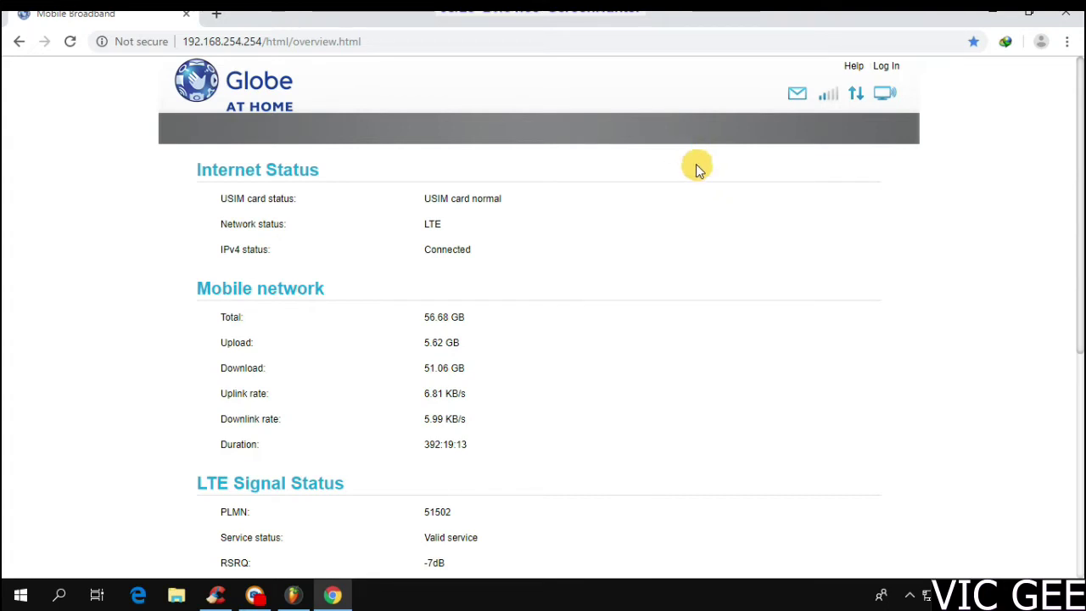
Step: Log in to the Globe At Home router page with the prefilled user name and password
left_click(888, 66)
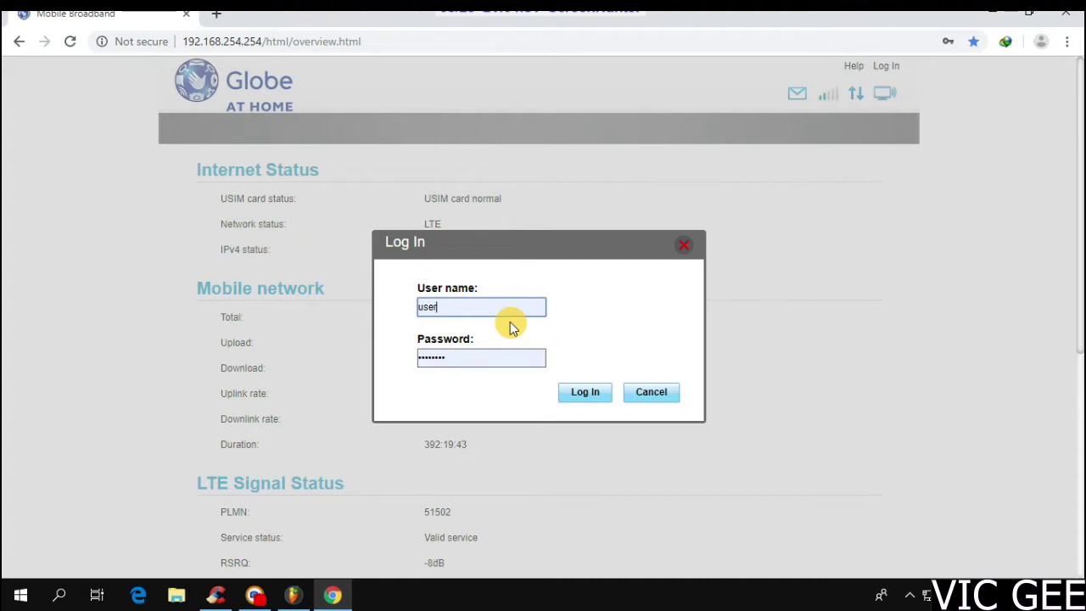
left_click(599, 399)
left_click(599, 396)
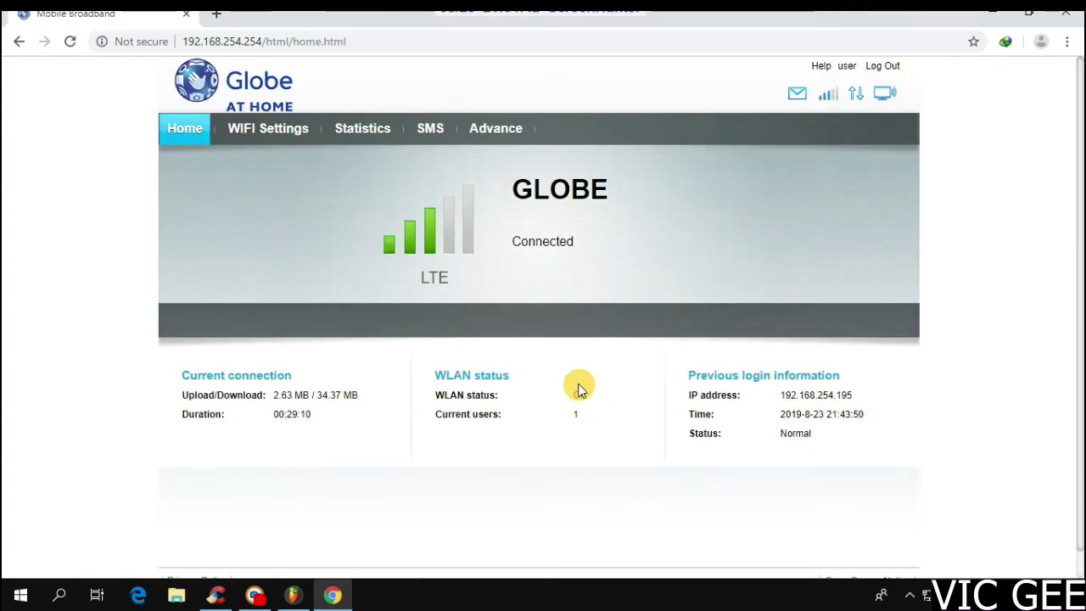
Step: Restart the router from the System section of its advanced settings and confirm the restart
left_click(504, 145)
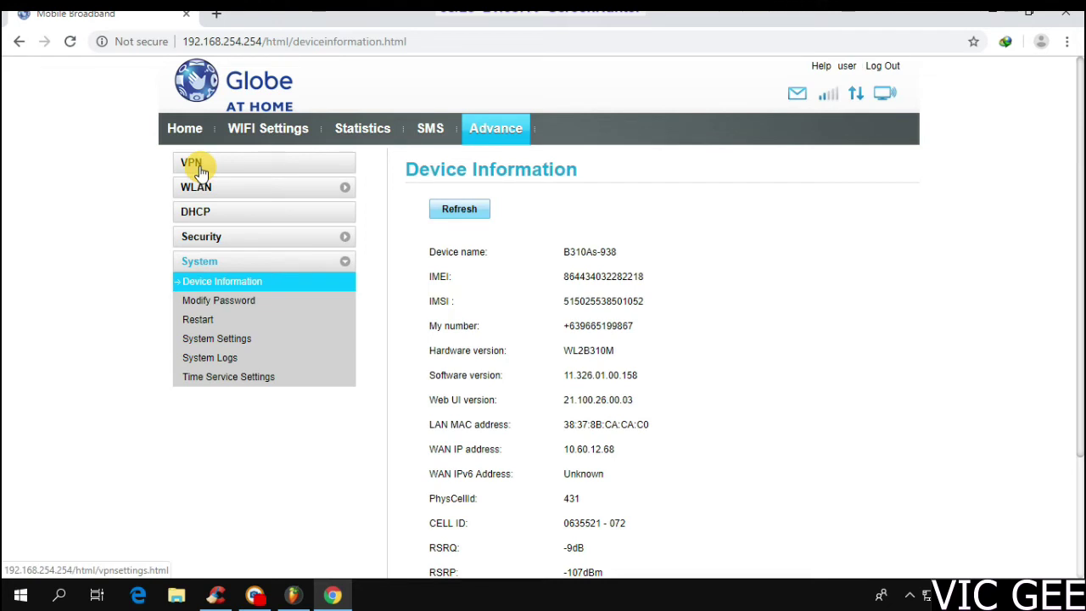
left_click(218, 303)
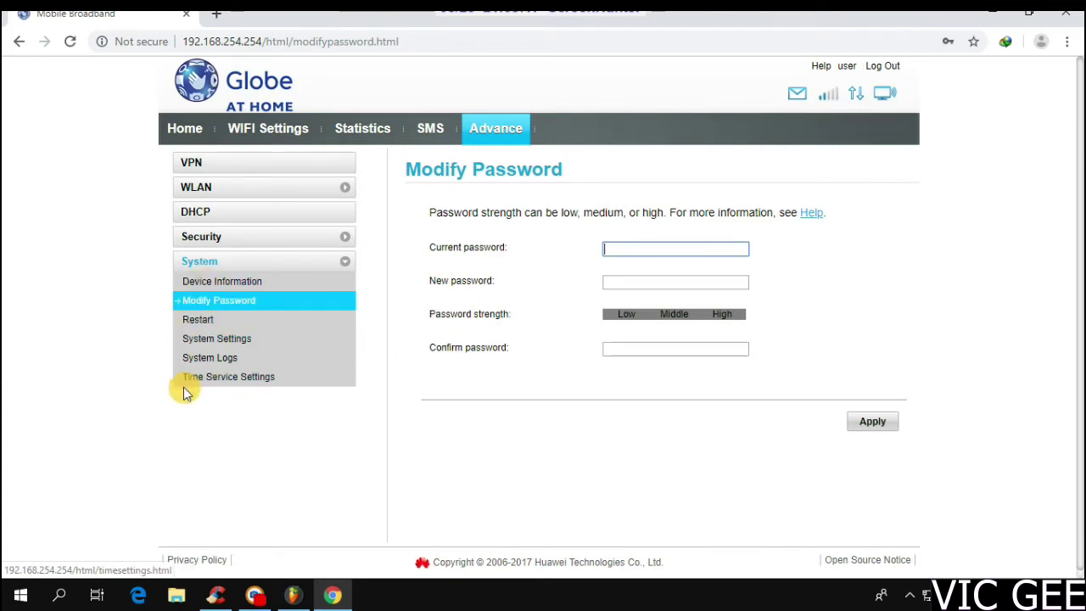
left_click(200, 326)
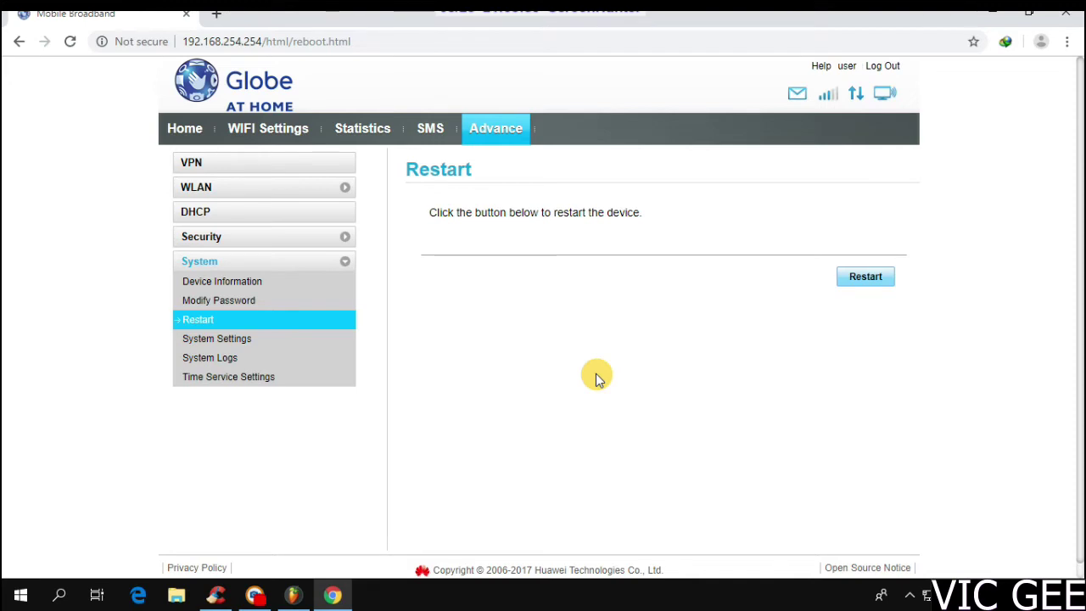
left_click(859, 280)
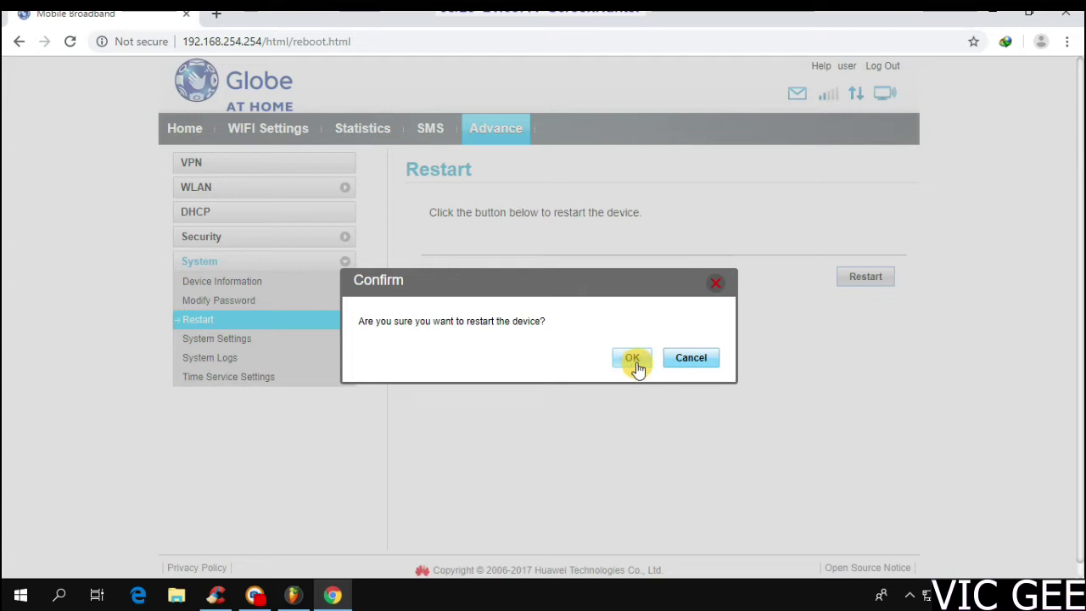
left_click(633, 361)
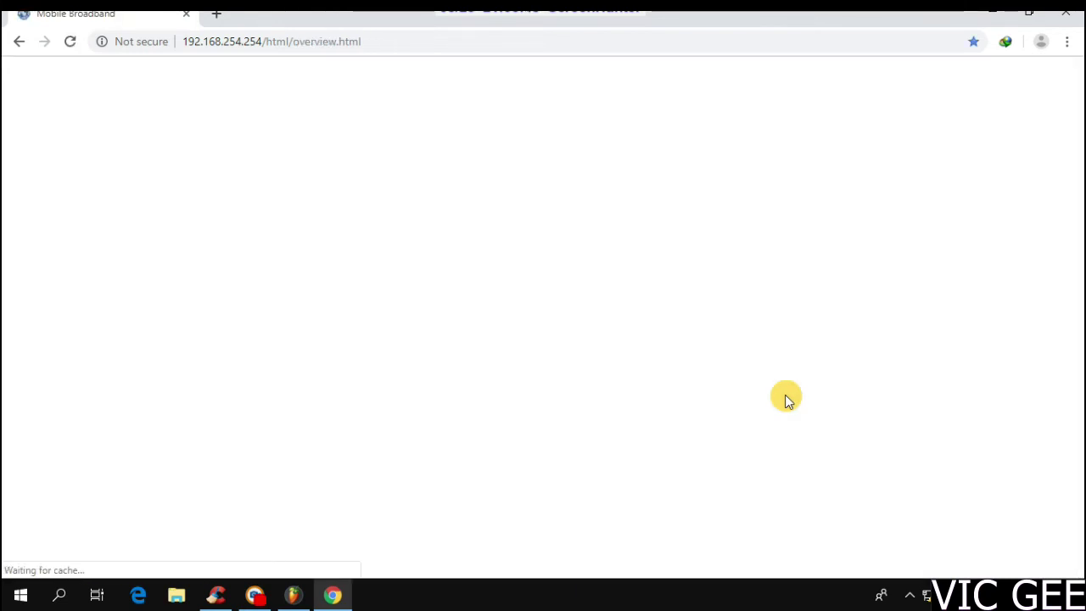
Step: Search for "myipaddress" again to check the public IP address following the router restart
left_click(390, 42)
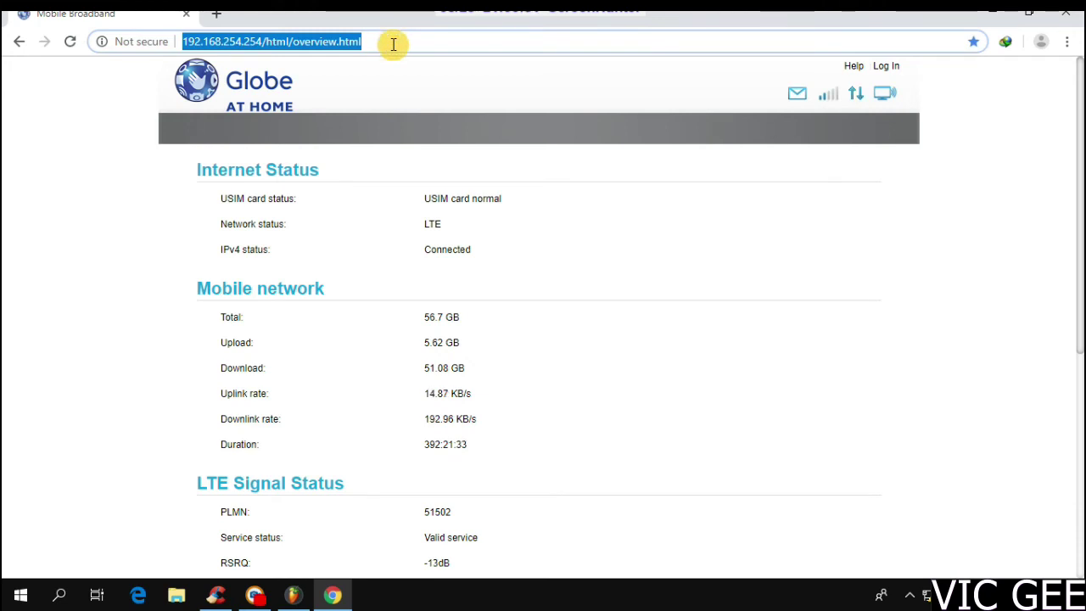
type("my")
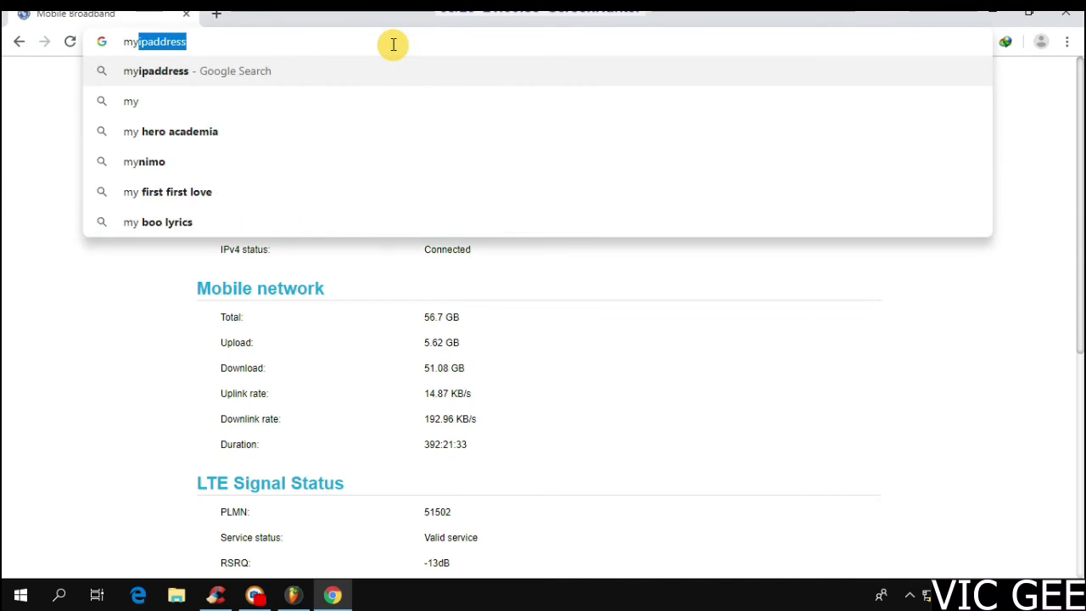
key("Return")
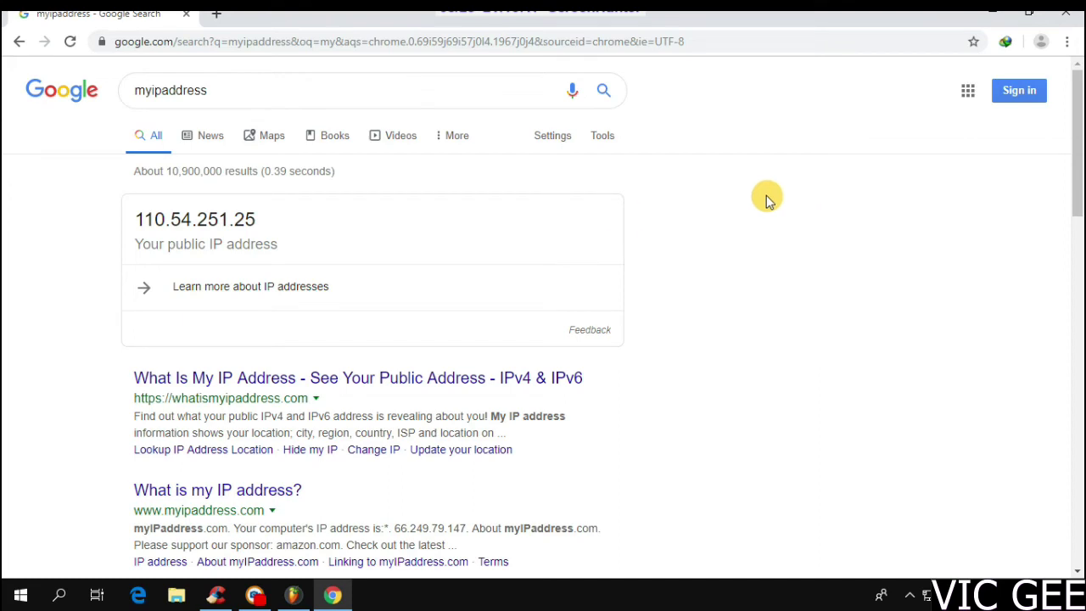
left_click_drag(258, 226, 128, 219)
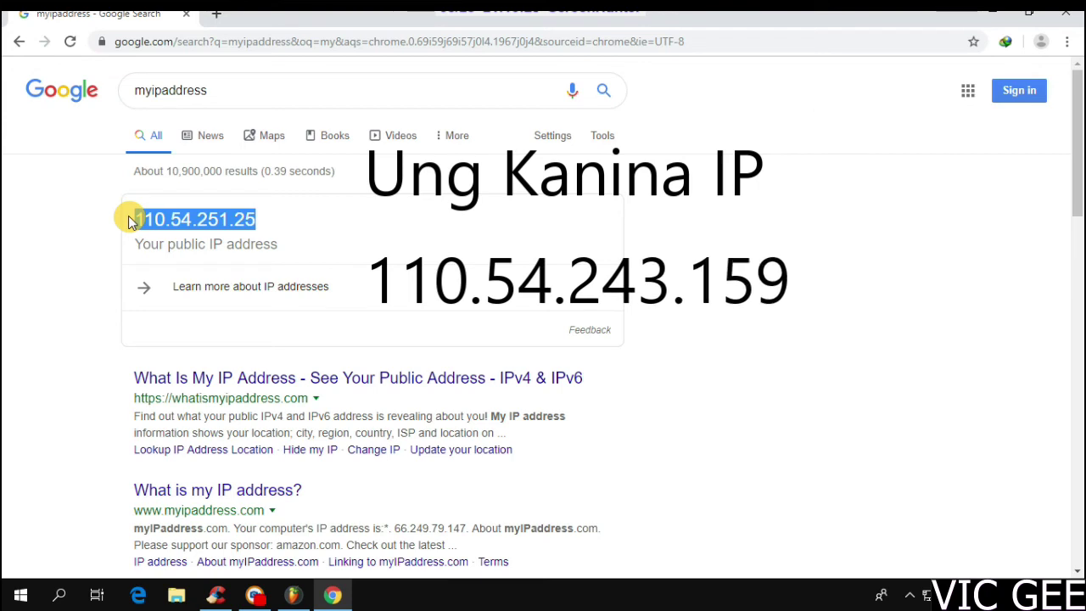
left_click(289, 225)
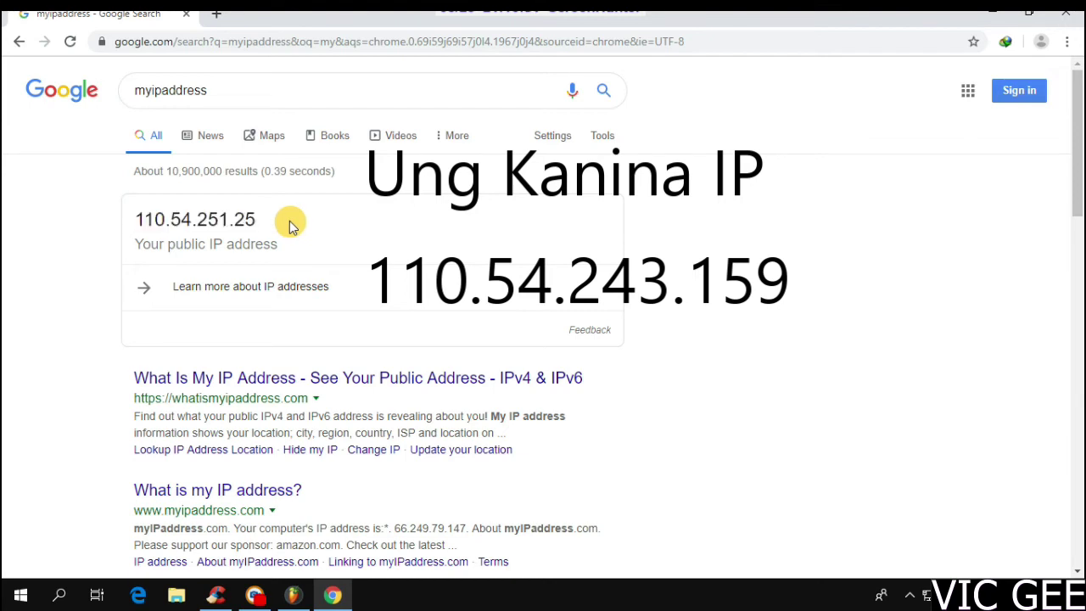
Step: Go to google.com and decline the suggestion to browse or delete Search activity data
left_click(332, 47)
type("goo")
key("Down")
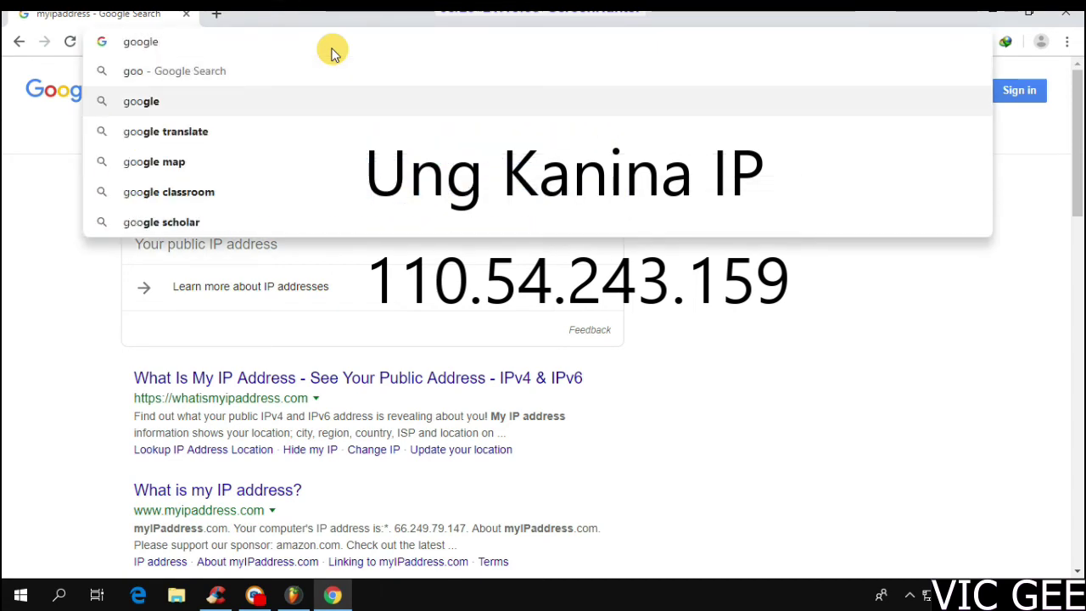
type(".com")
key("Return")
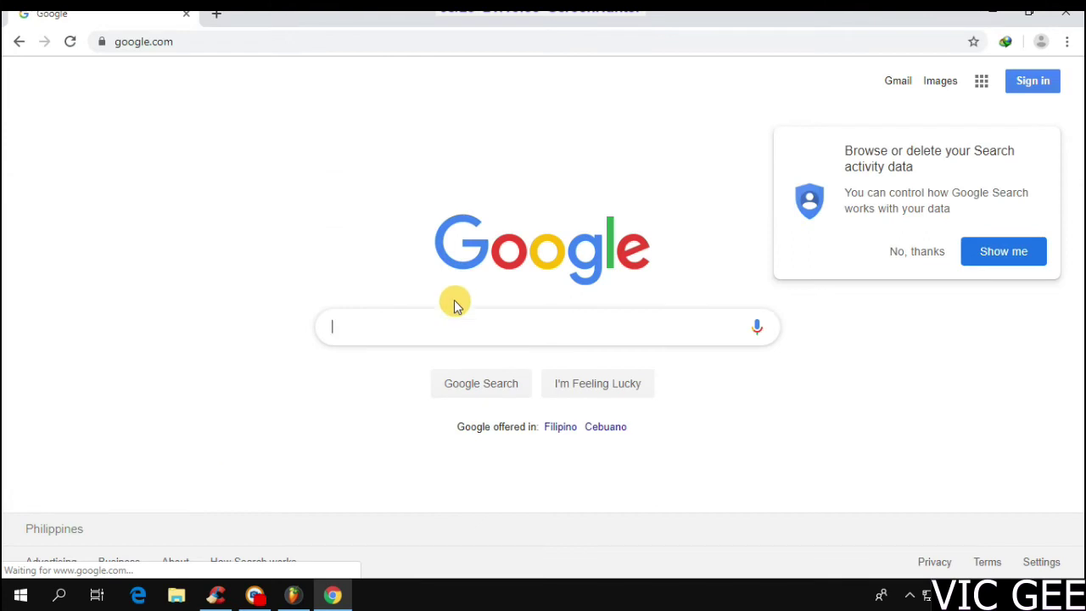
left_click(927, 256)
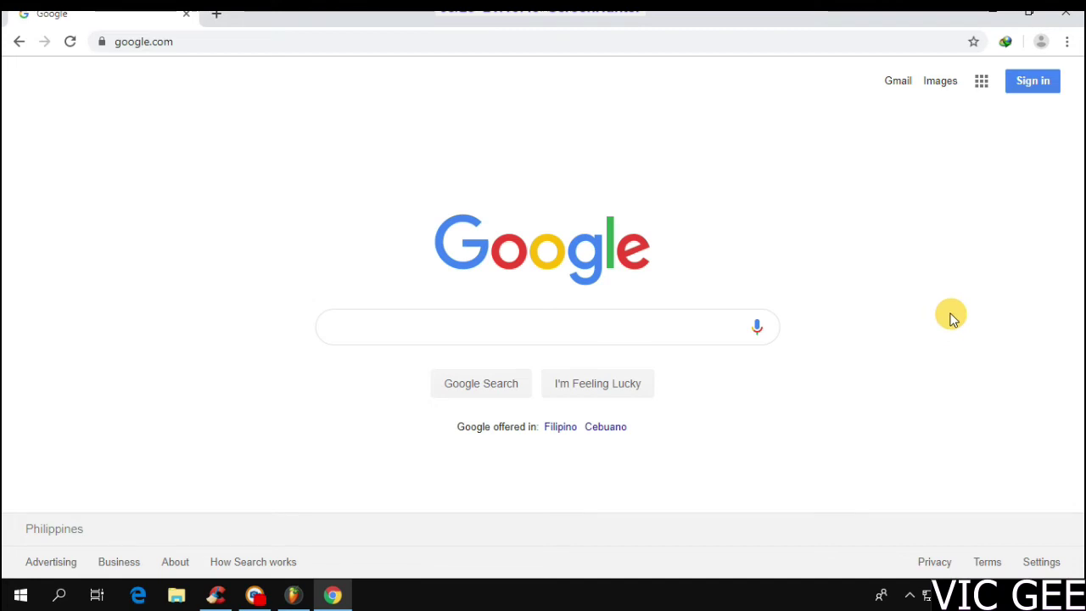
left_click(993, 12)
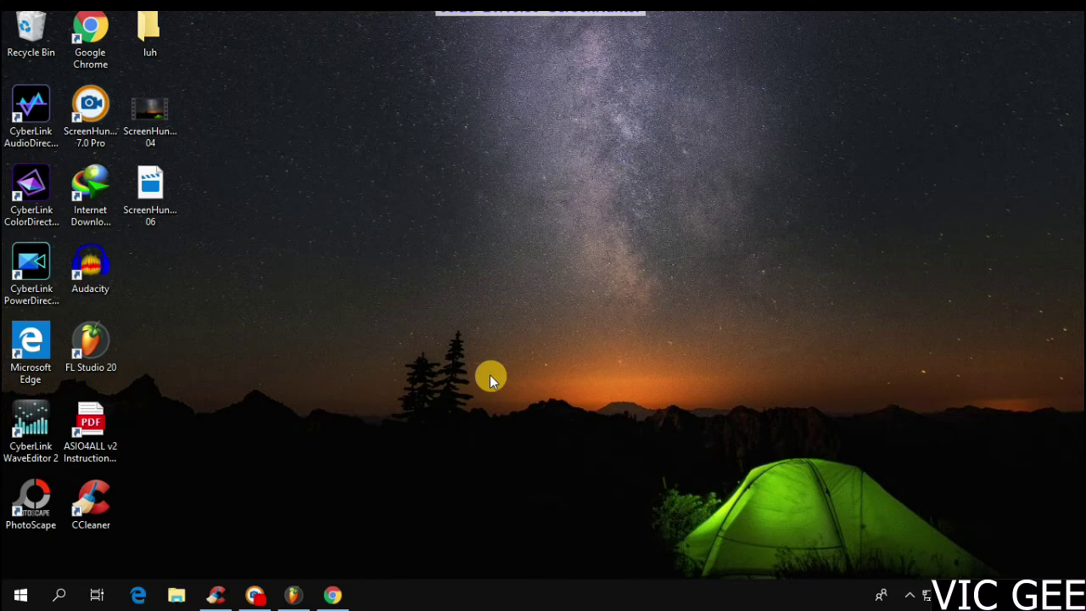
left_click(331, 594)
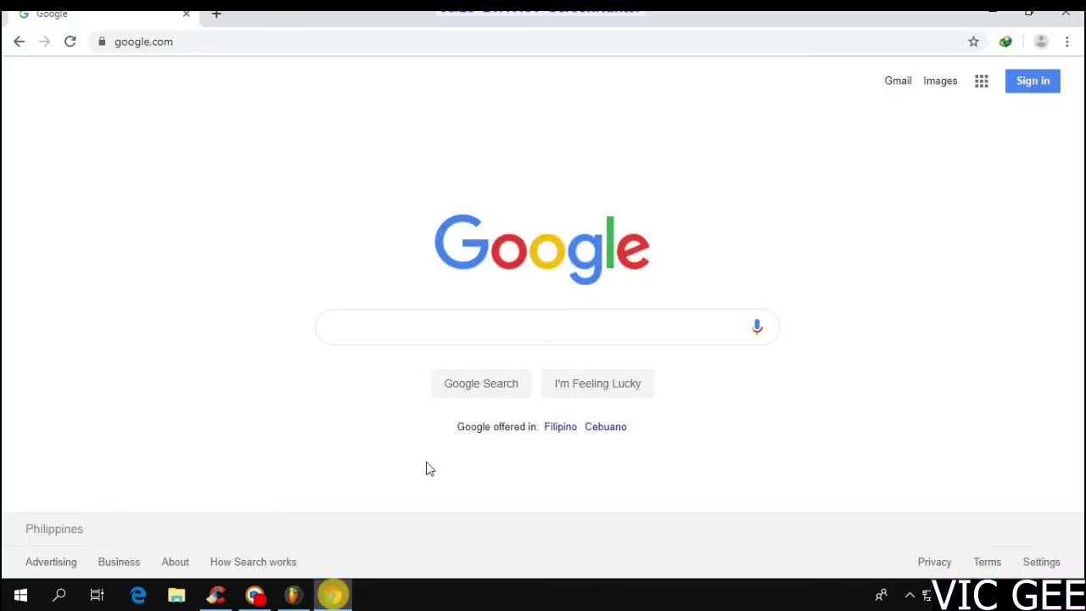
left_click(398, 46)
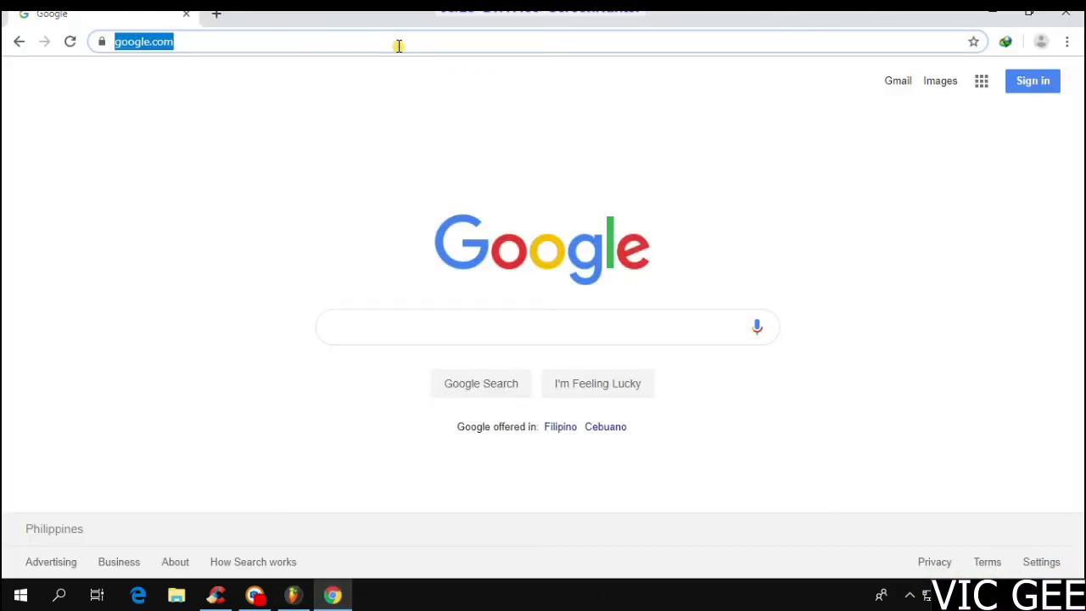
type("ga")
key("BackSpace")
key("BackSpace")
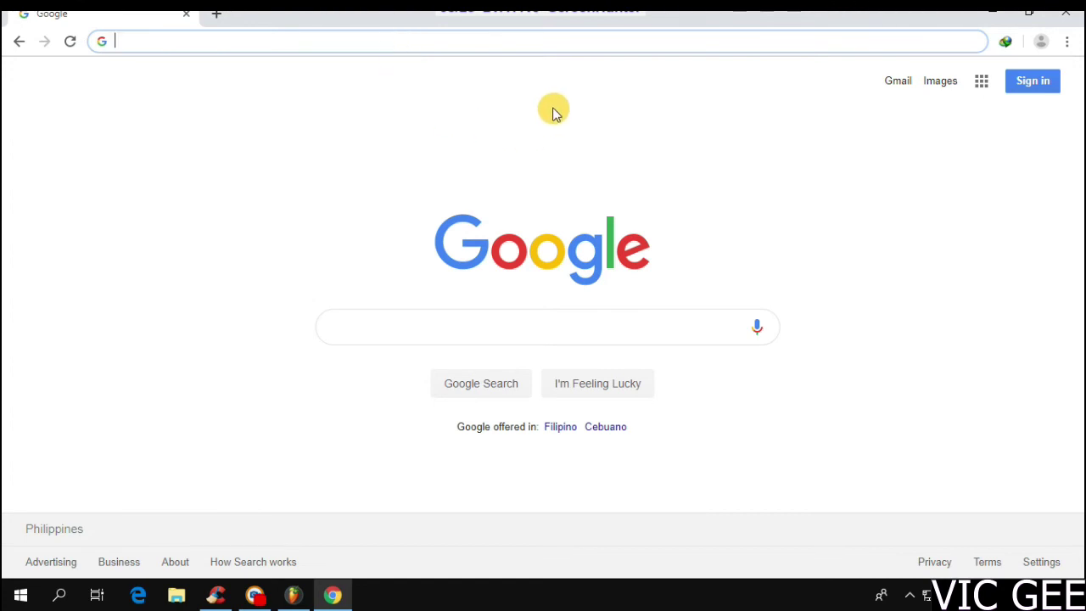
left_click(994, 16)
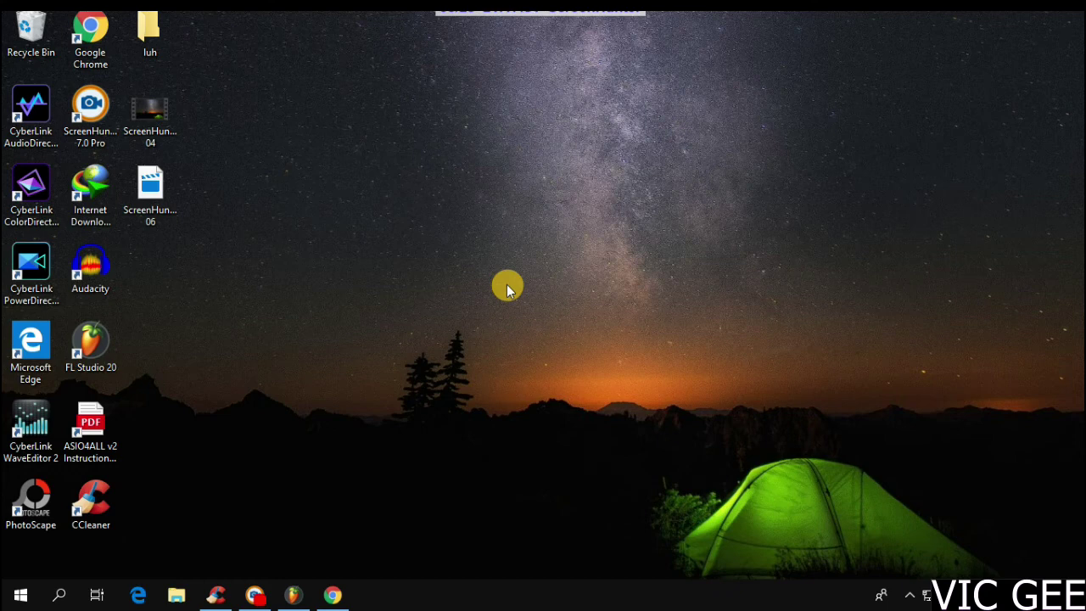
left_click(333, 595)
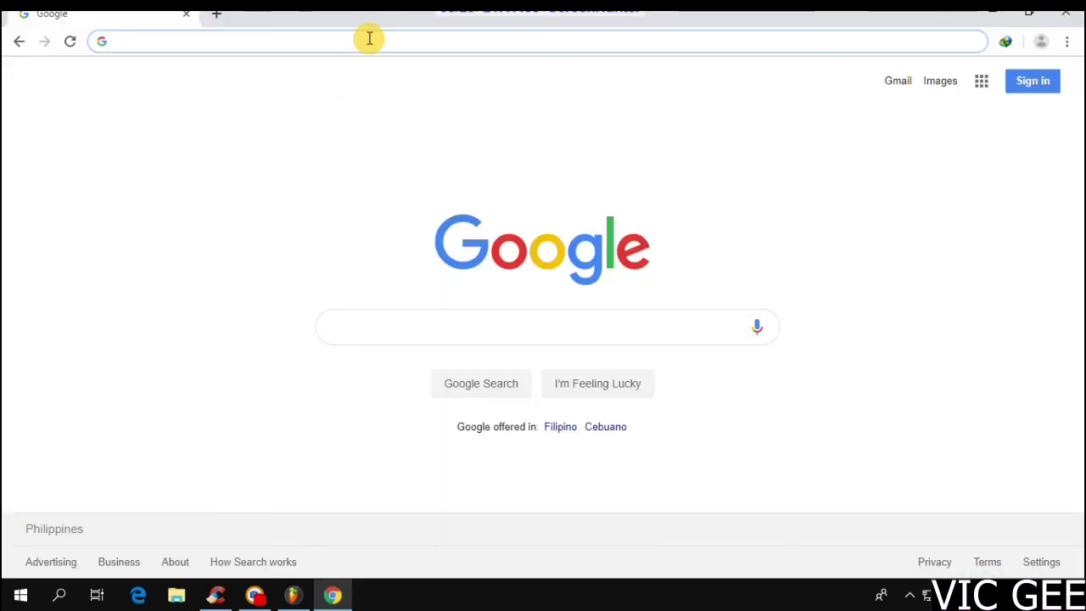
Step: Search for "myipaddress" from the Google home page, reload the results and examine the public IP address shown above them
type("my")
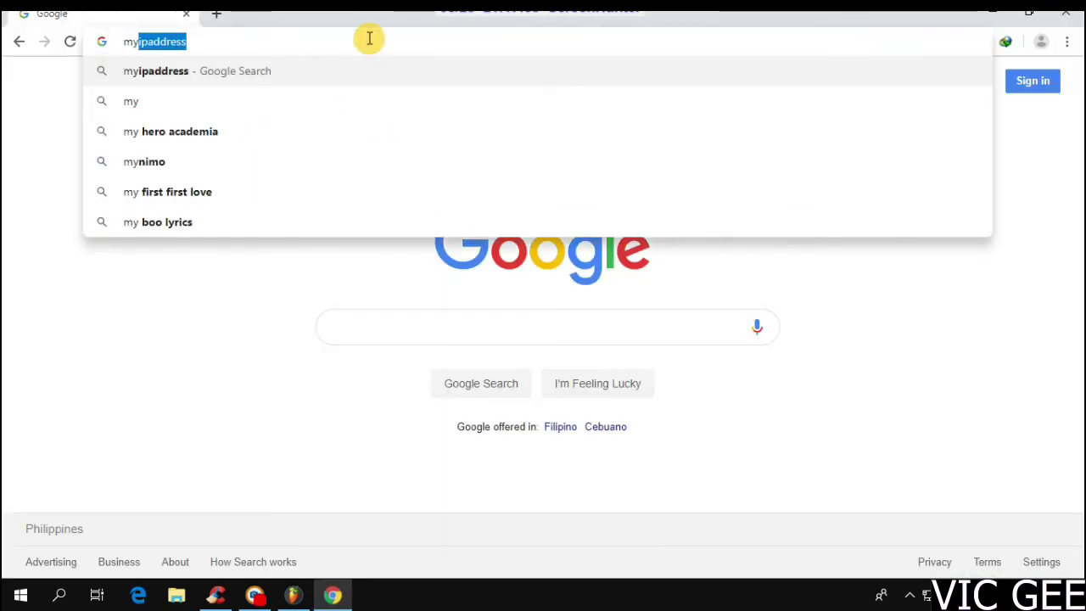
key("Return")
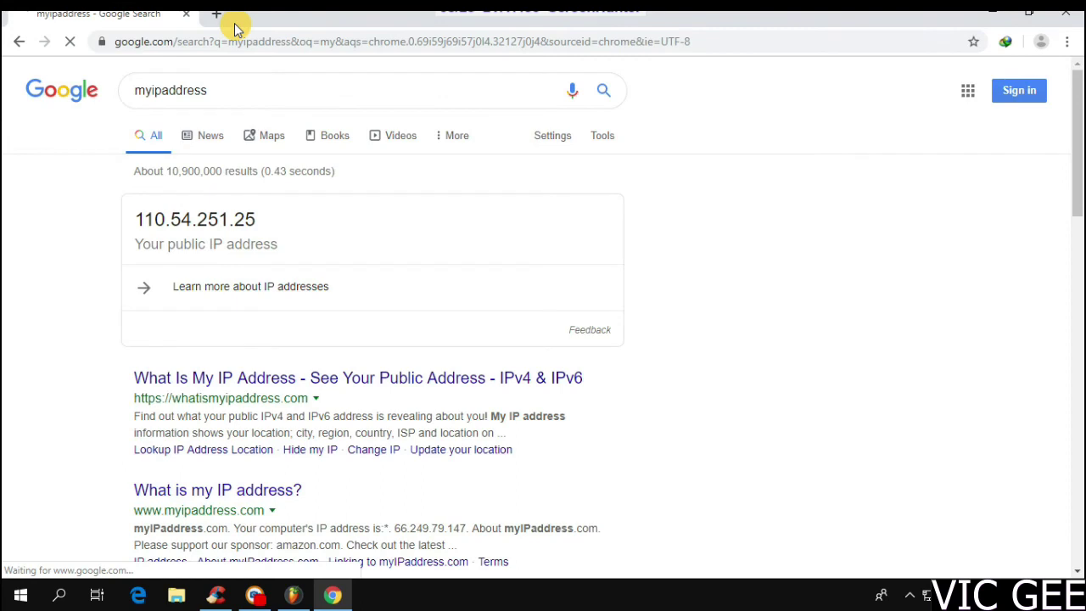
left_click(69, 41)
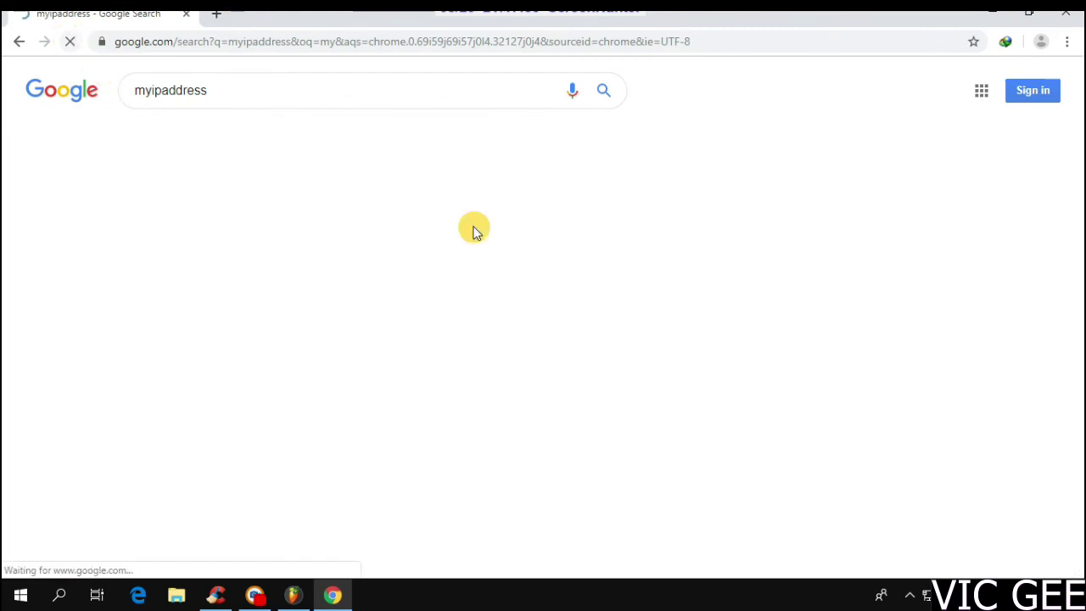
left_click_drag(303, 220, 127, 220)
left_click(839, 211)
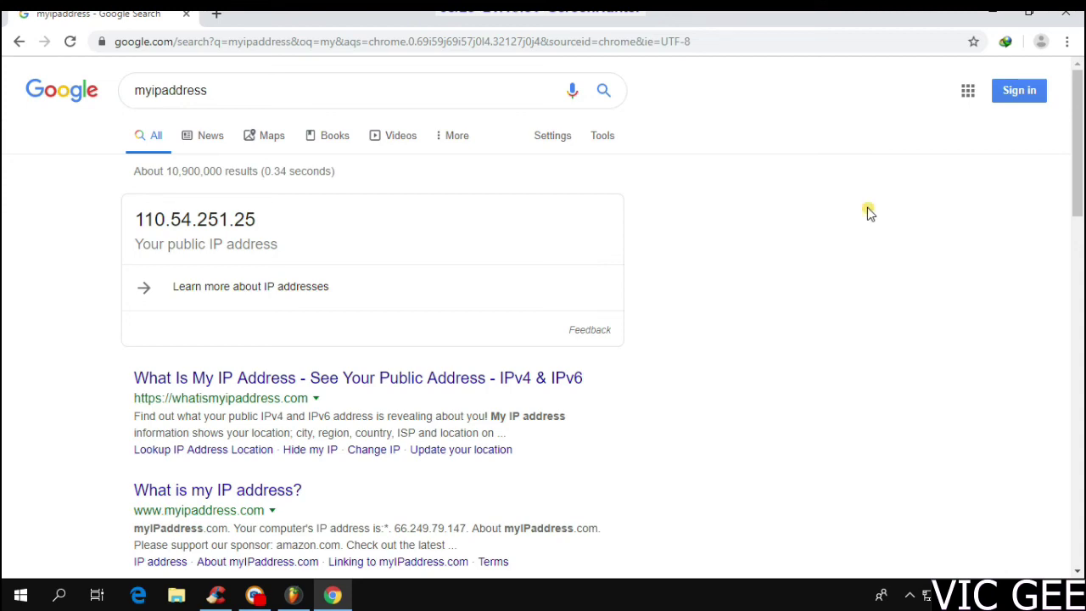
scroll(868, 212, "down", 3)
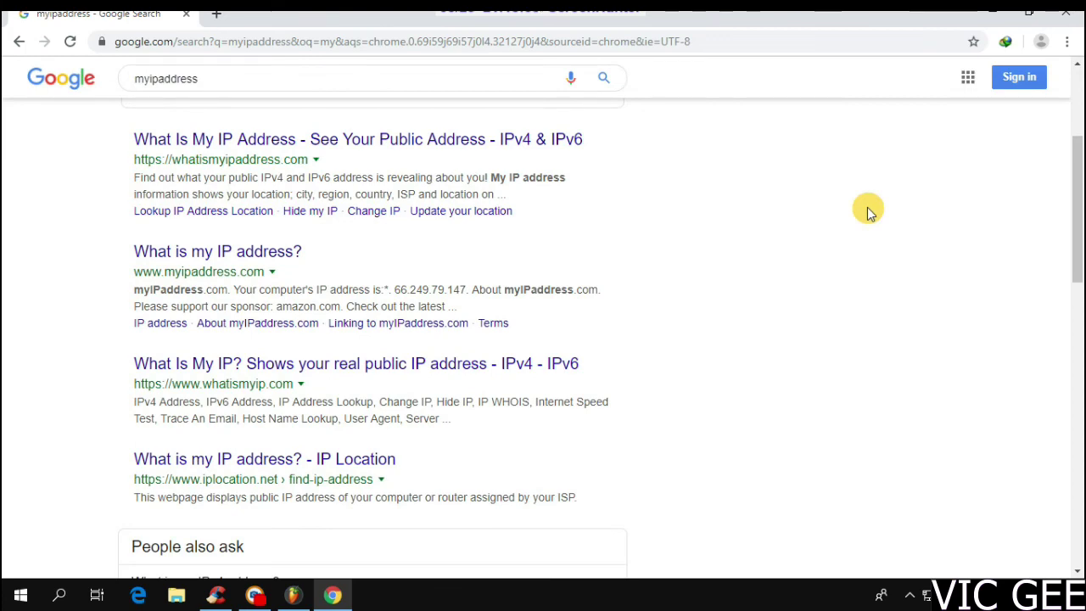
scroll(865, 211, "up", 3)
Step: Minimize the browser, switch to ScreenHunter 7 Pro and stop the full-screen video recording
left_click(1000, 10)
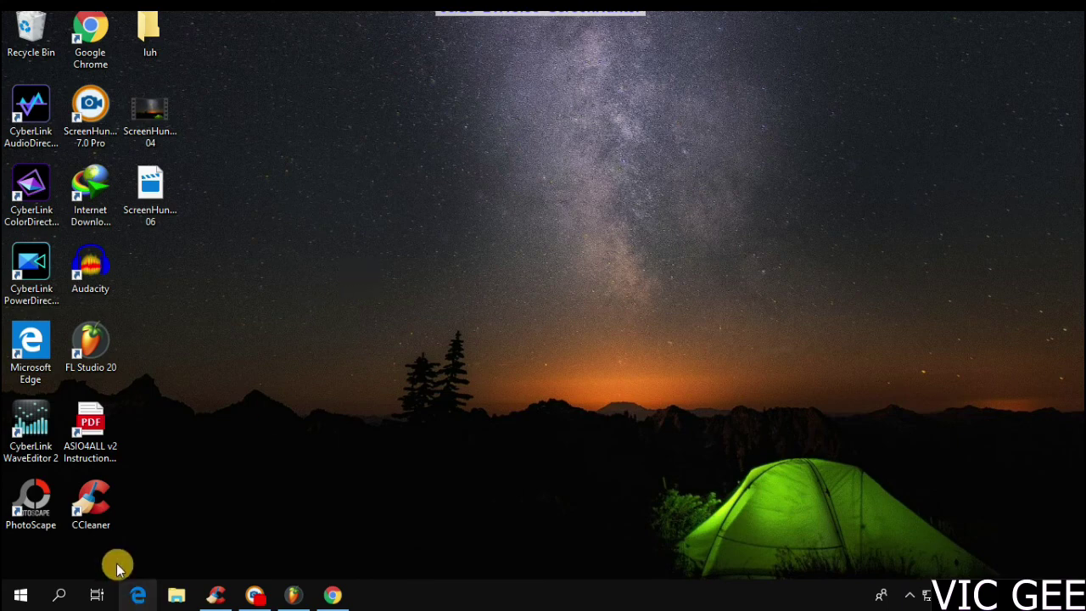
left_click(256, 594)
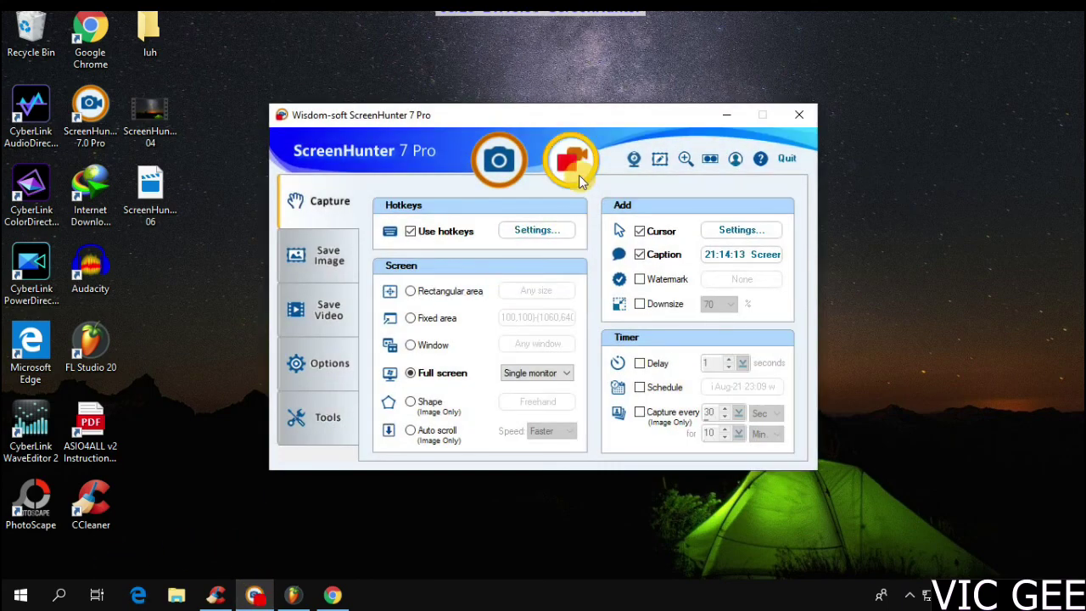
left_click(580, 174)
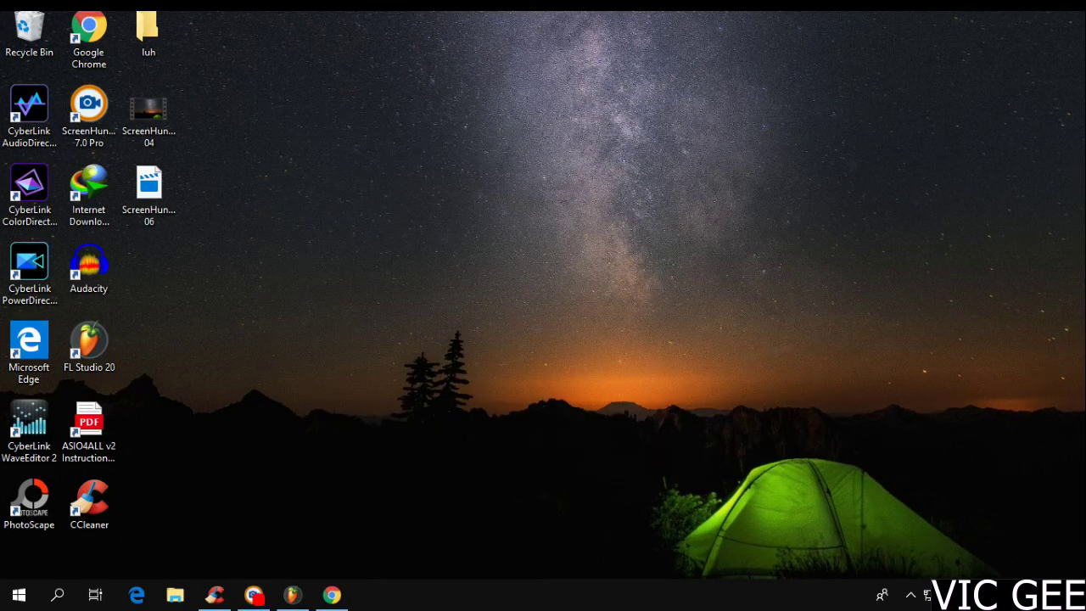